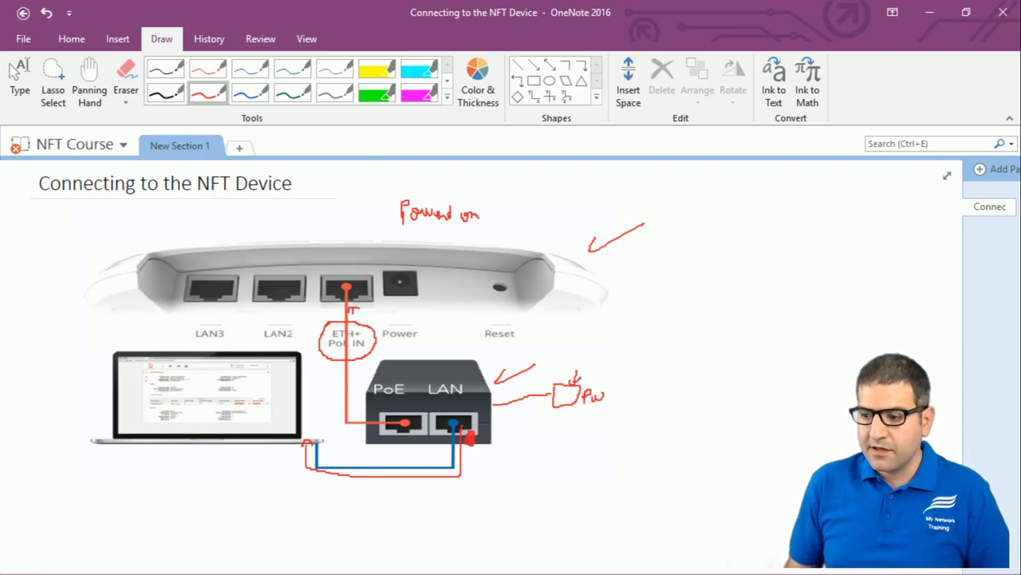
- Draw red strokes on the diagram at the ETH+PoE IN port and from the LAN port to the laptop
key("alt+Tab")
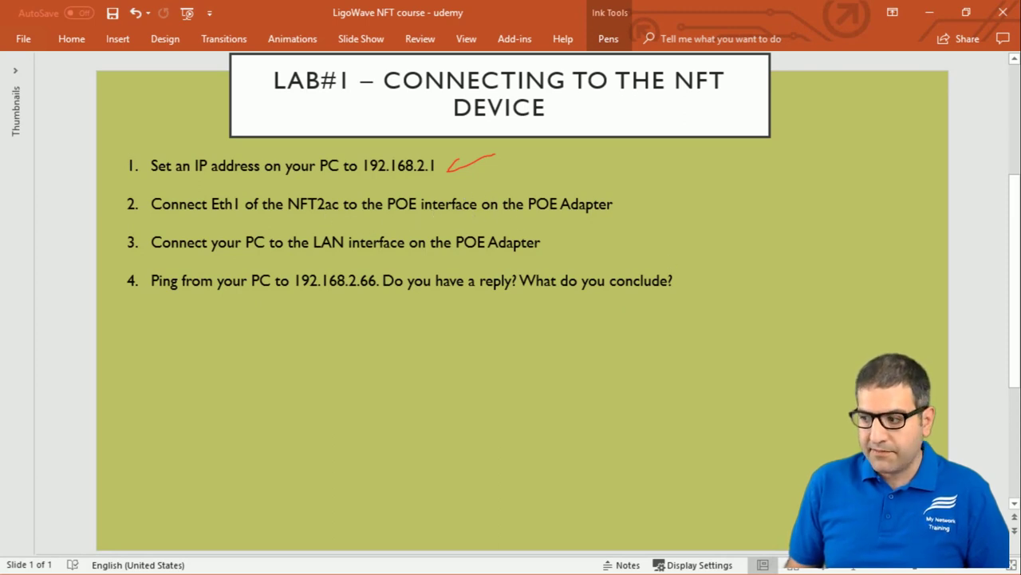
key("alt+Tab")
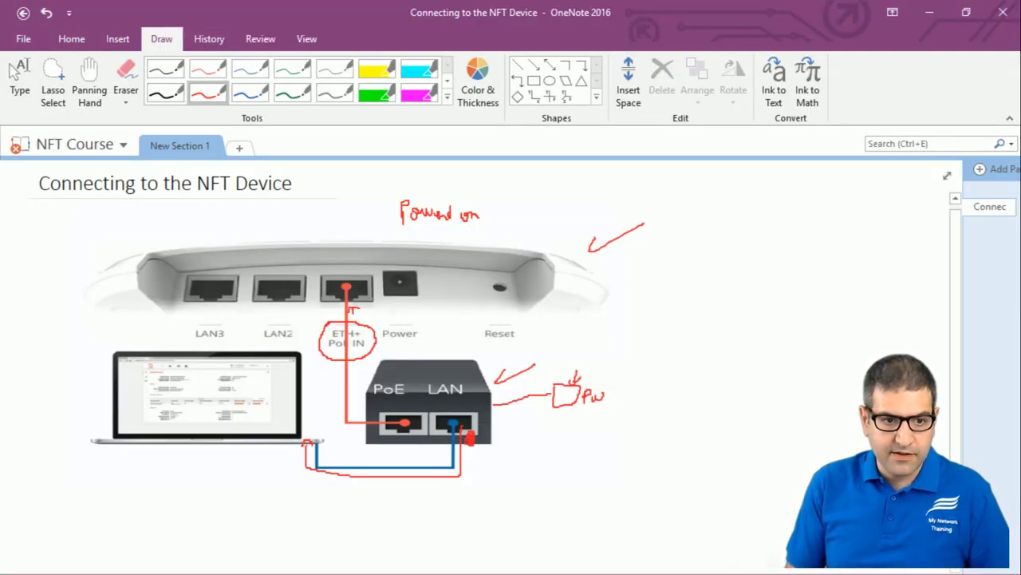
left_click_drag(352, 310, 379, 297)
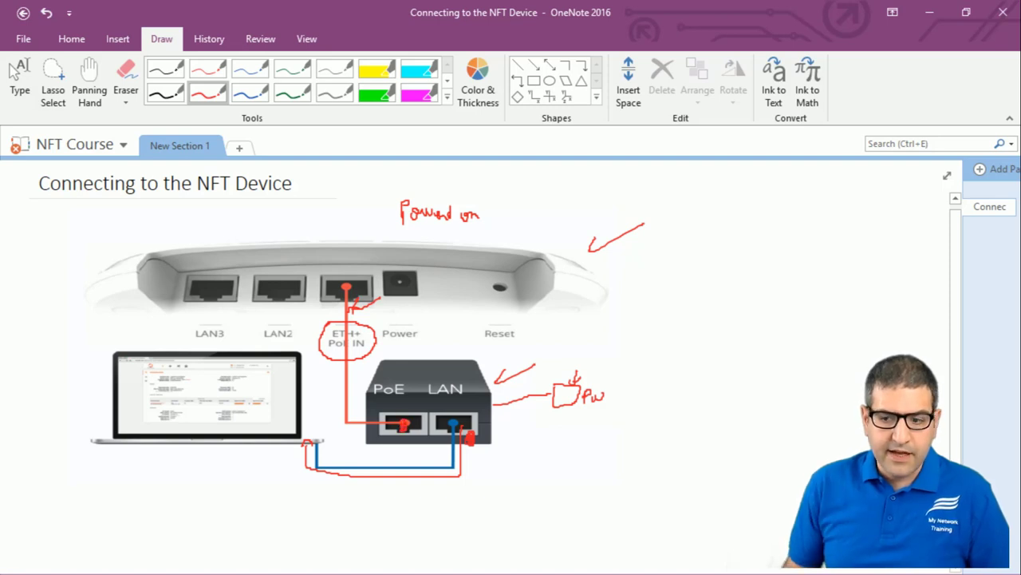
key("alt+Tab")
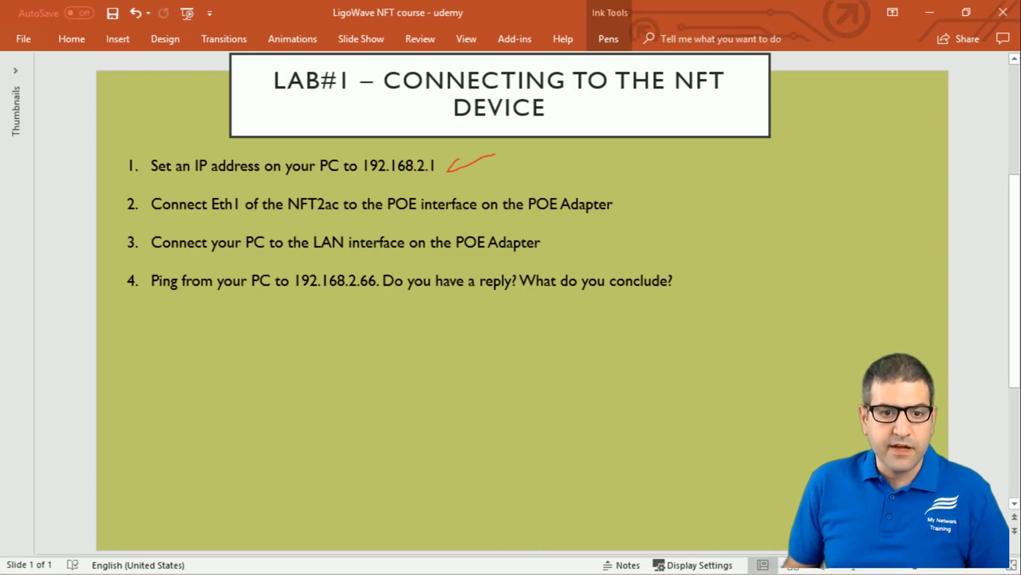
key("alt+Tab")
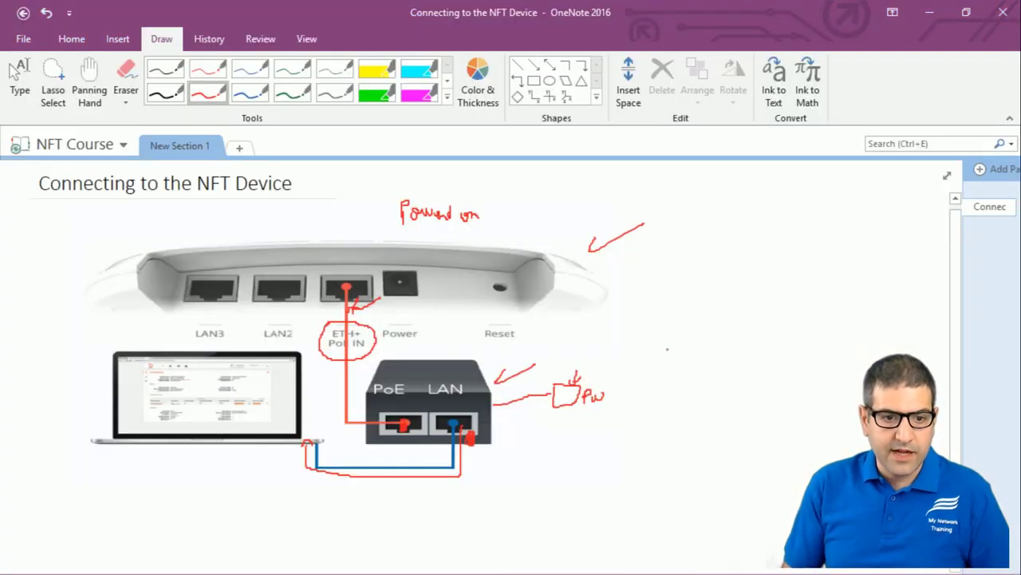
mouse_move(454, 427)
left_mouse_down()
mouse_move(459, 470)
mouse_move(315, 458)
mouse_move(312, 442)
left_mouse_up()
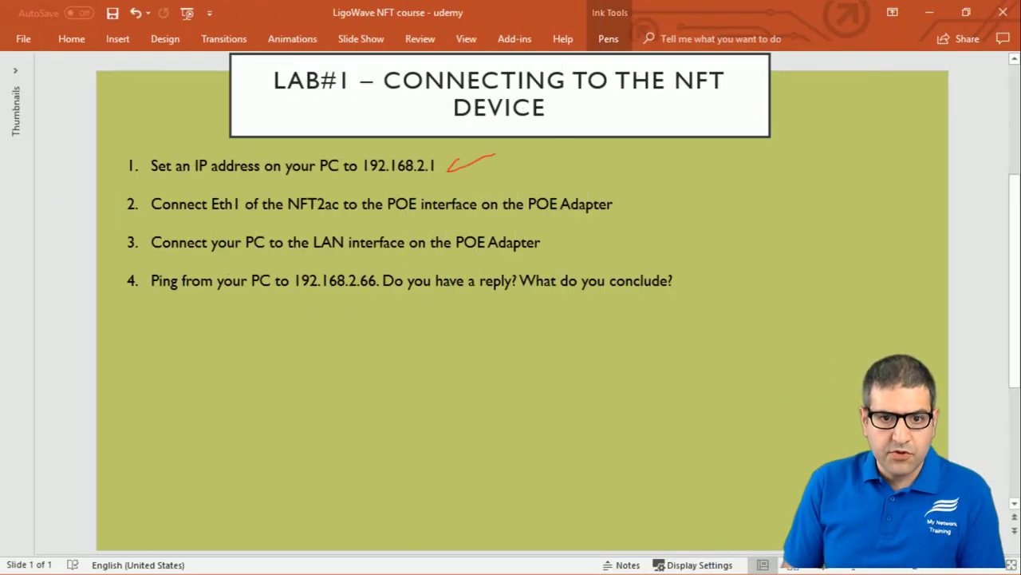
- Add red ink check marks after lab steps 2 and 3 on the slide
mouse_move(634, 194)
left_mouse_down()
mouse_move(625, 208)
mouse_move(665, 191)
left_mouse_up()
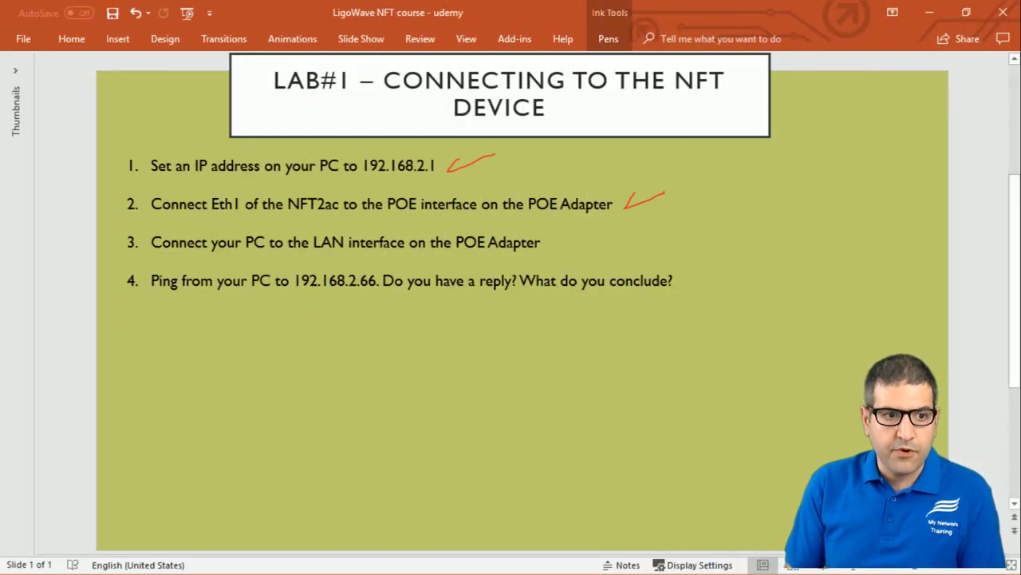
left_click_drag(558, 228, 596, 225)
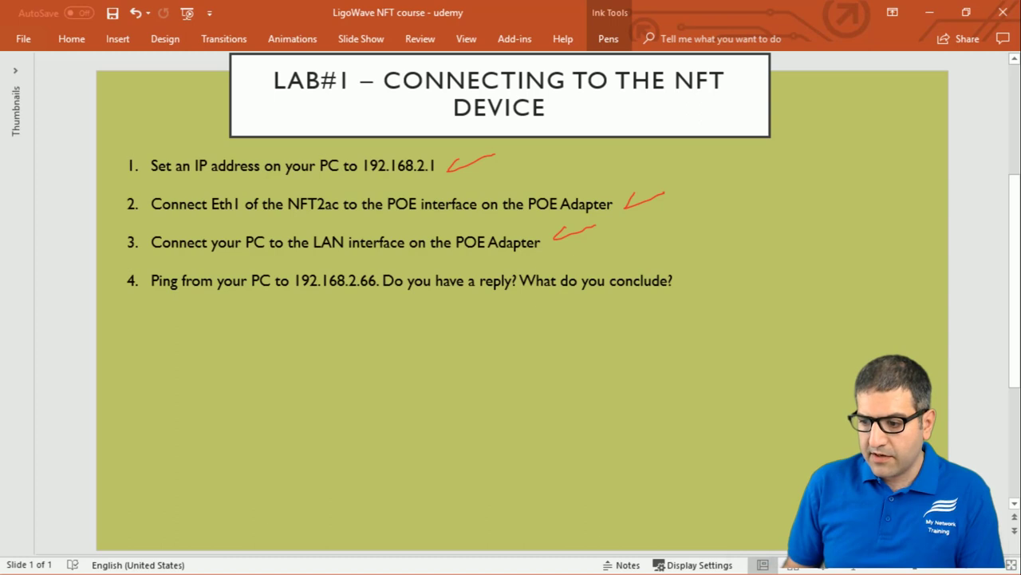
key("alt+Tab")
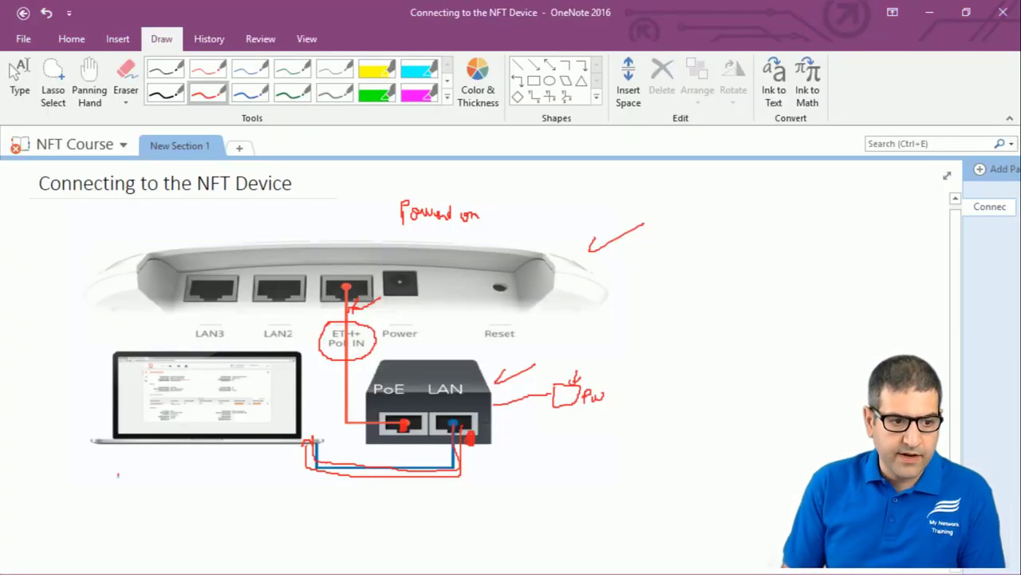
- Handwrite 192.168.2.1 in red ink beneath the laptop on the diagram
left_click_drag(106, 471, 107, 489)
mouse_move(121, 474)
left_mouse_down()
mouse_move(121, 488)
mouse_move(143, 485)
left_mouse_up()
mouse_move(150, 469)
left_mouse_down()
mouse_move(150, 485)
mouse_move(184, 486)
left_mouse_up()
left_click_drag(194, 481, 200, 485)
left_click_drag(205, 471, 205, 484)
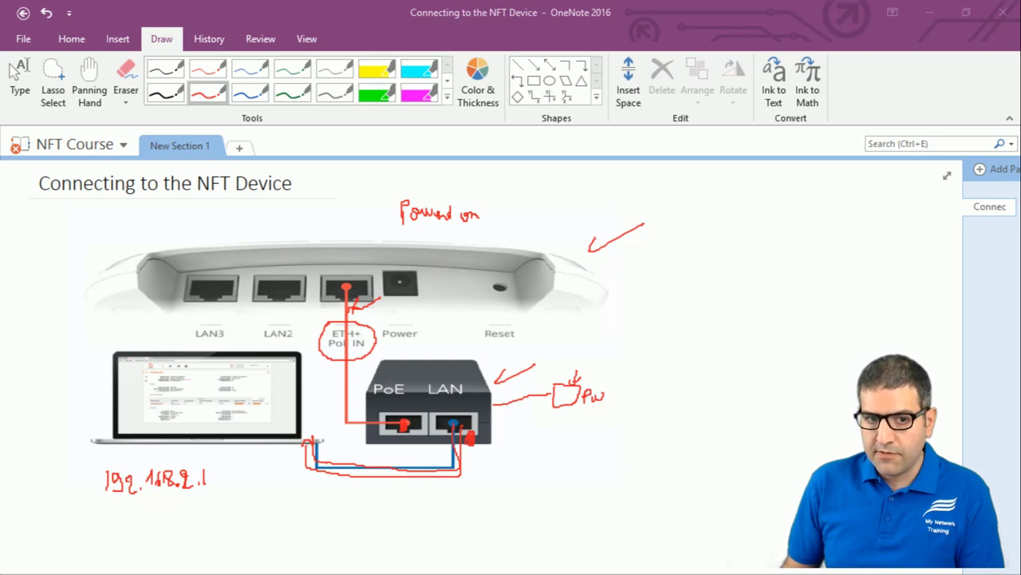
- Run ping 192.168.2.66 in Command Prompt, correcting the mistyped last digit first
type("pi")
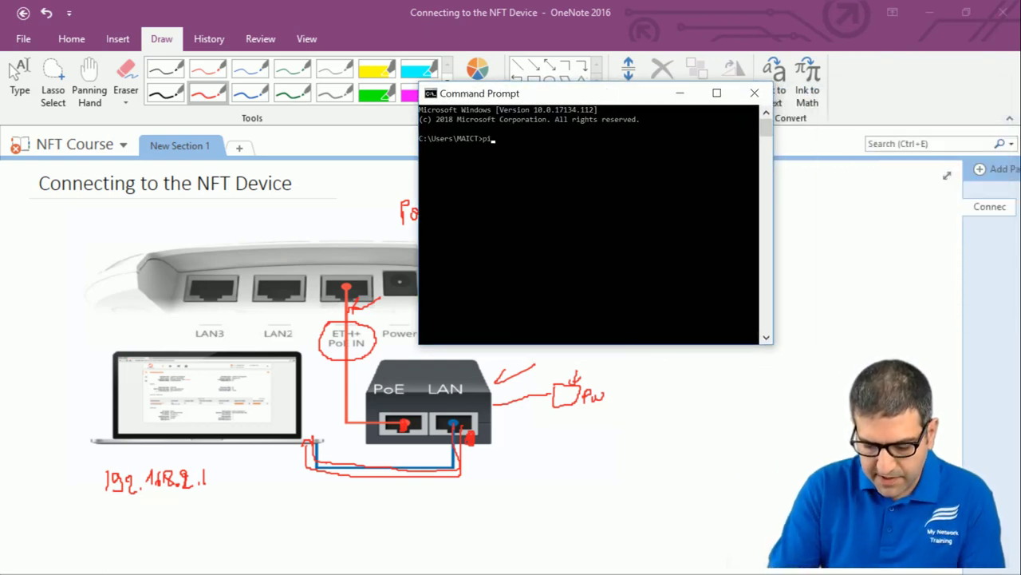
type("ng 192.168")
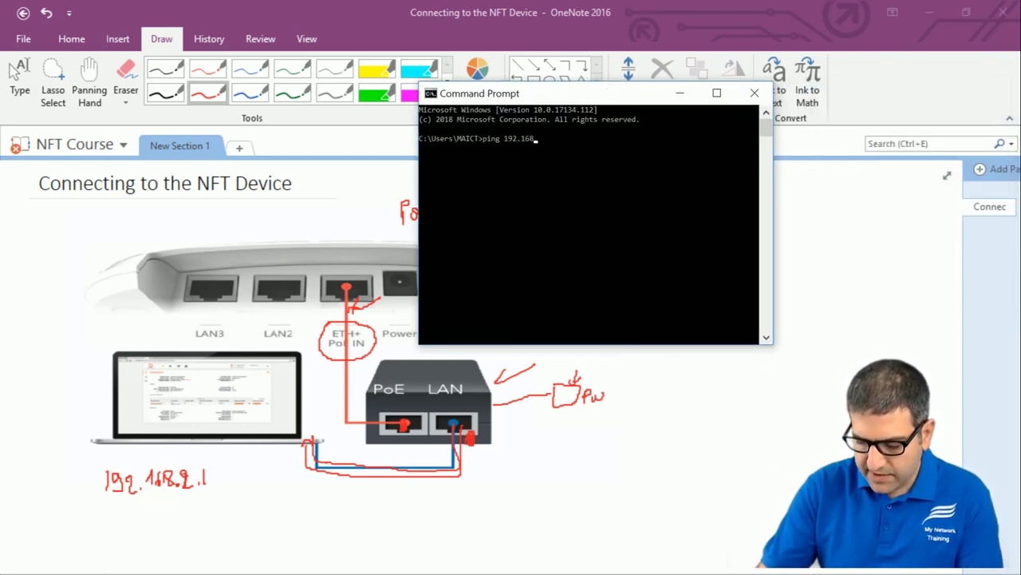
type(".2.9")
key("BackSpace")
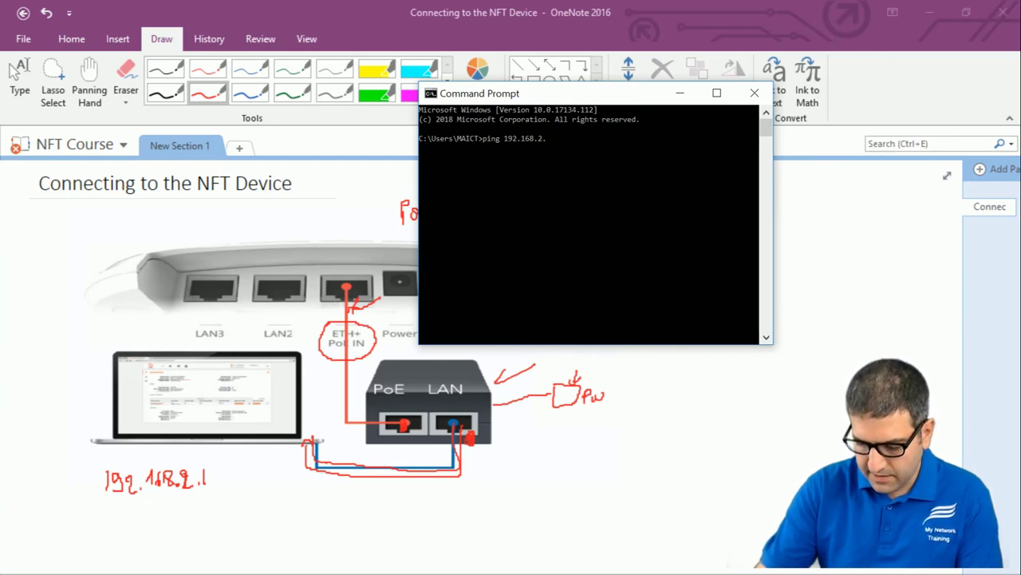
type("66")
key("Return")
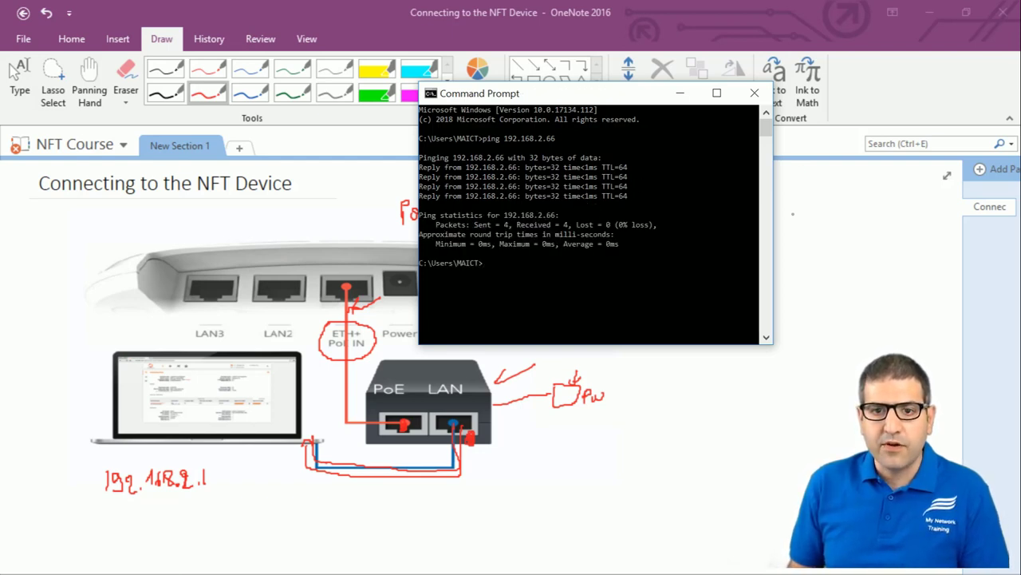
- Minimize Command Prompt and handwrite 192.168.2.66/24 in black ink above the device photo
left_click(693, 94)
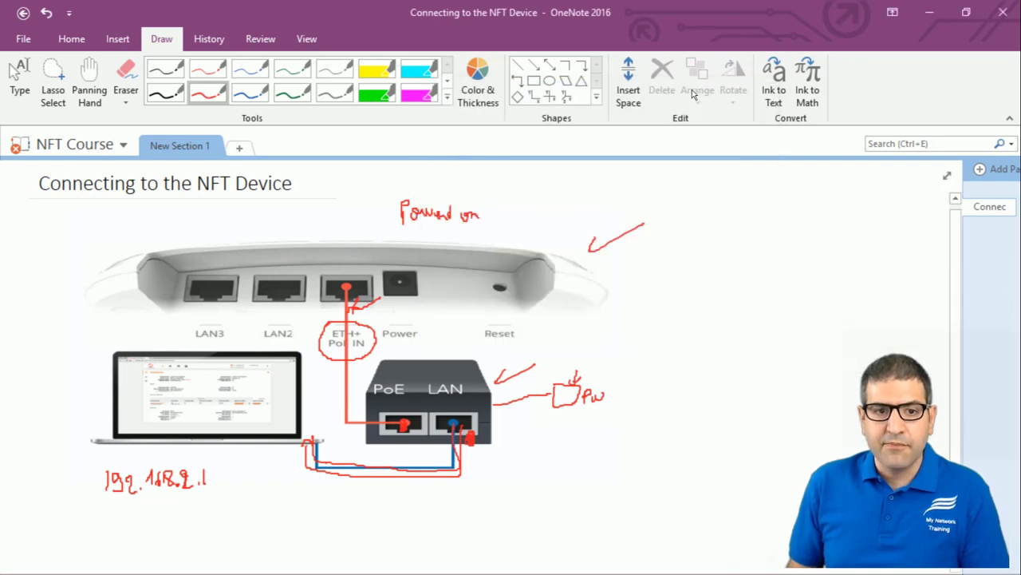
left_click(176, 95)
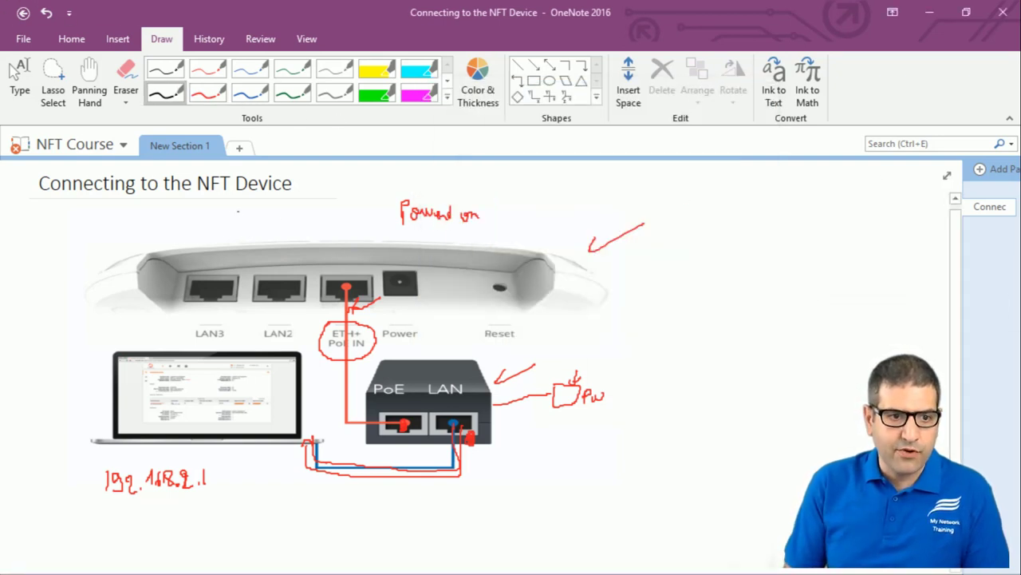
mouse_move(232, 211)
left_mouse_down()
mouse_move(231, 230)
mouse_move(276, 224)
mouse_move(301, 206)
mouse_move(322, 225)
mouse_move(340, 220)
left_mouse_up()
left_click(266, 226)
left_click(307, 223)
left_click(325, 222)
left_click_drag(358, 206, 350, 226)
left_click_drag(357, 214, 371, 223)
left_click_drag(372, 212, 371, 229)
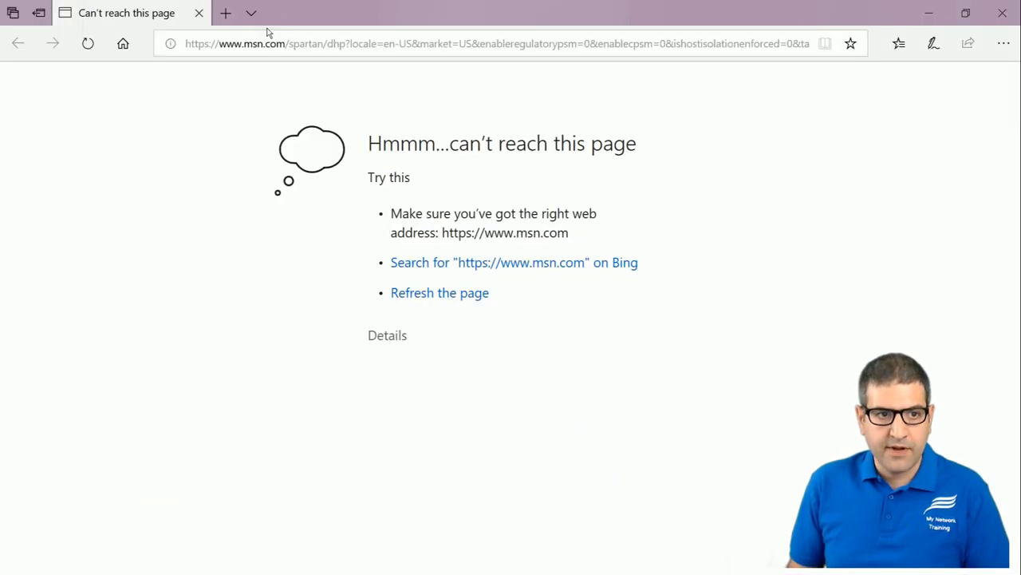
- Load 192.168.2.66 from the Edge address bar
left_click(269, 43)
type("192")
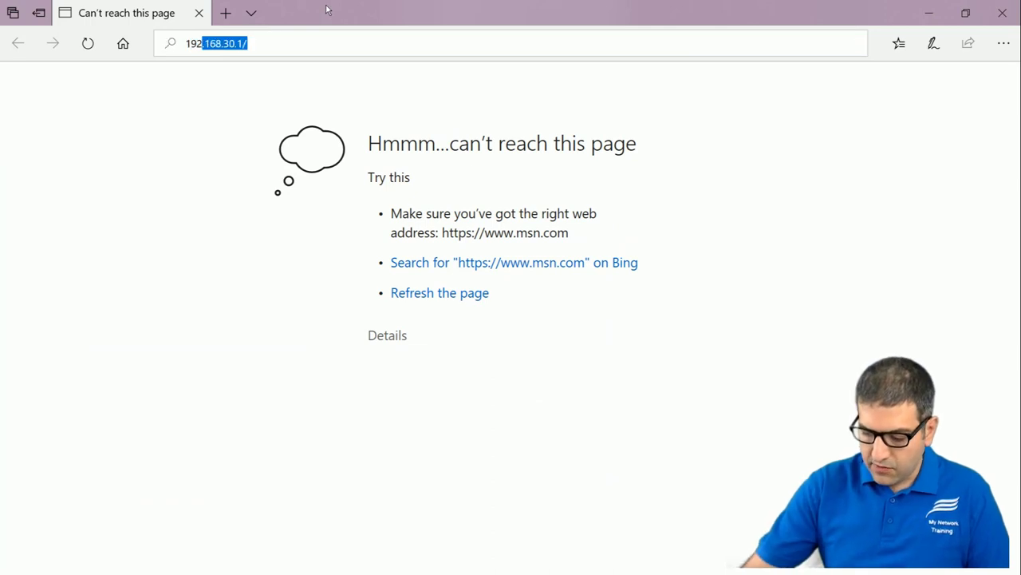
type(".168.2.66")
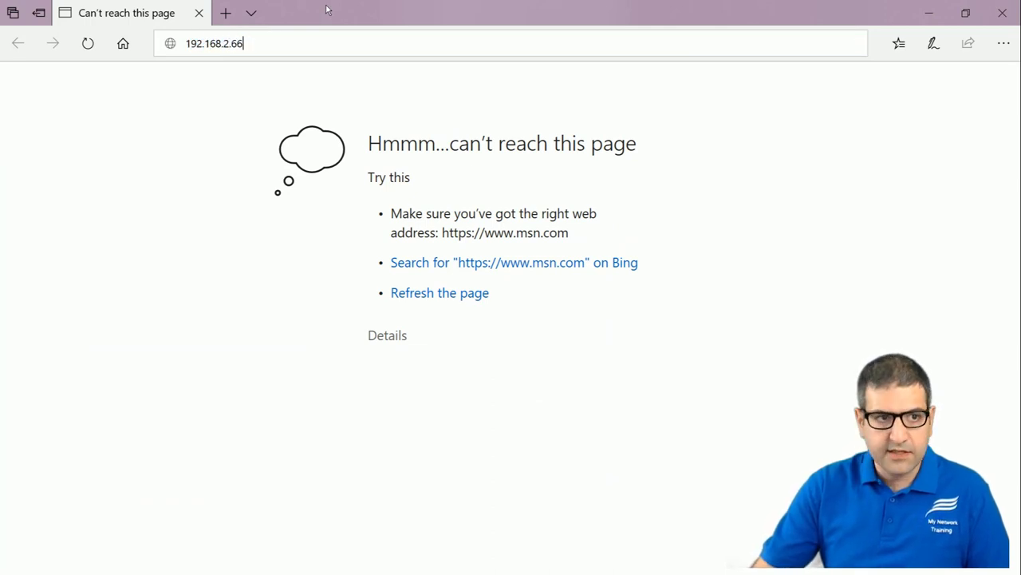
key("Return")
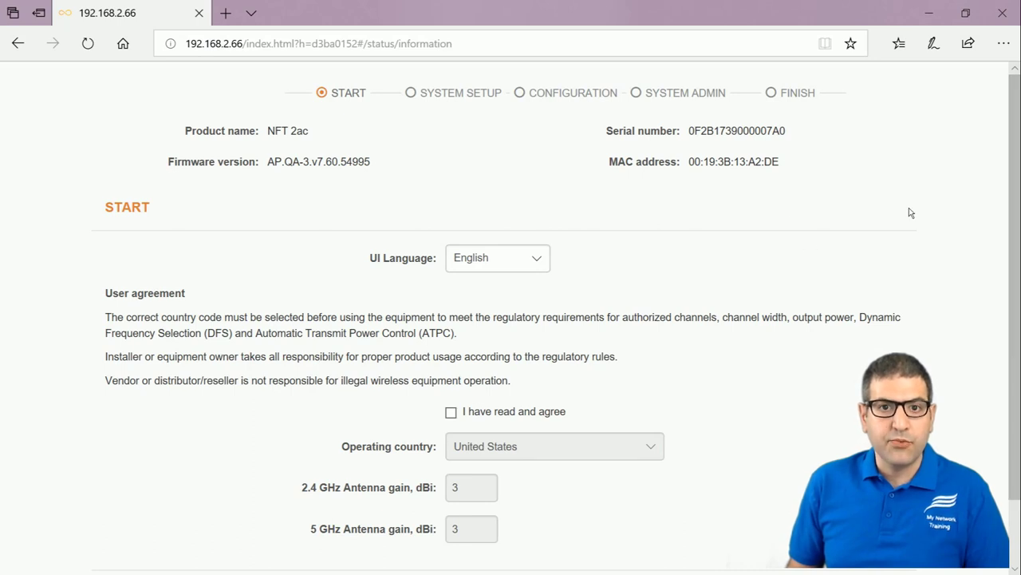
- Draw a red check mark after lab step 4, the ping task, on the slide
scroll(1018, 161, "down", 2)
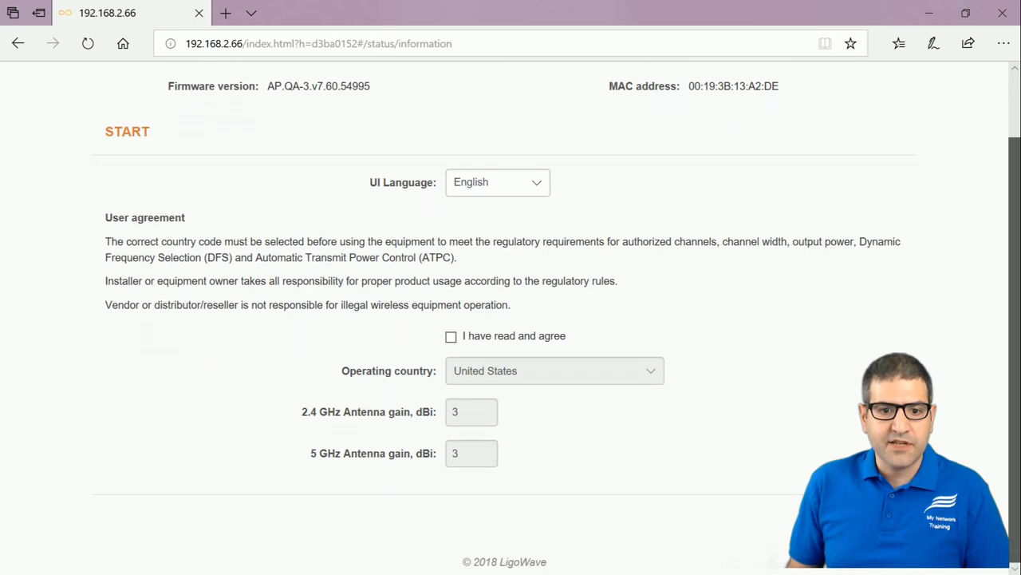
scroll(1018, 161, "up", 2)
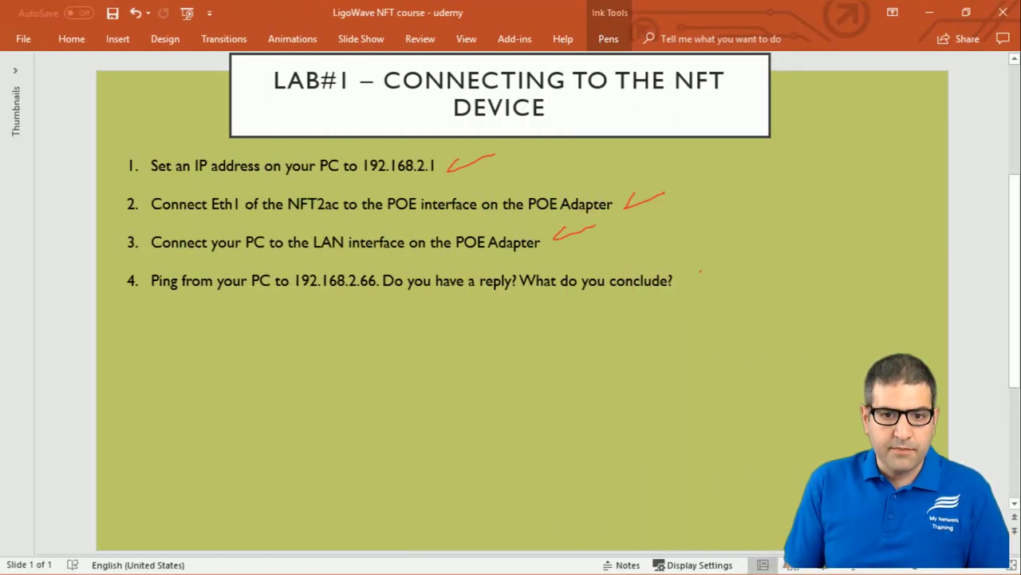
left_click_drag(686, 284, 727, 272)
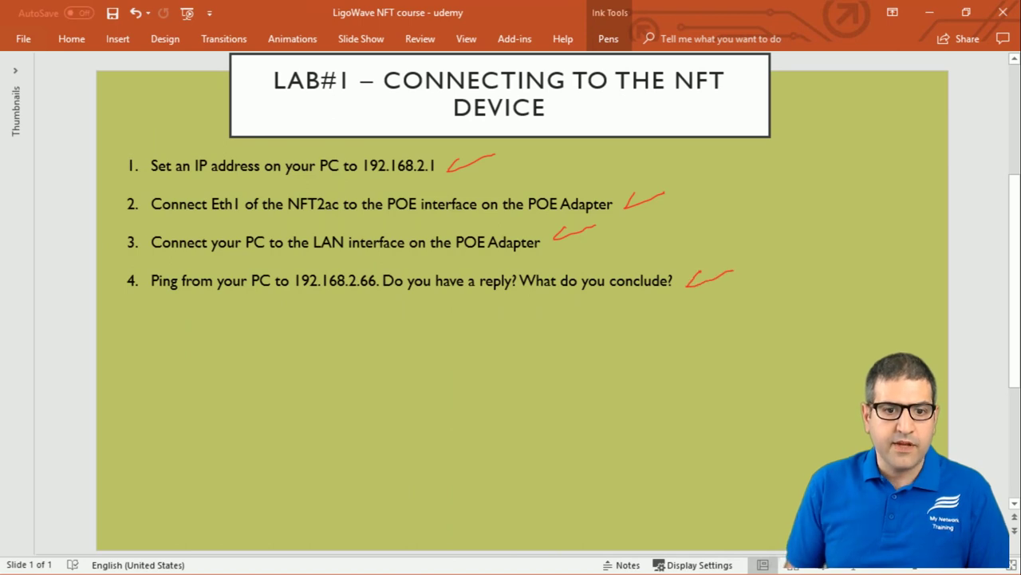